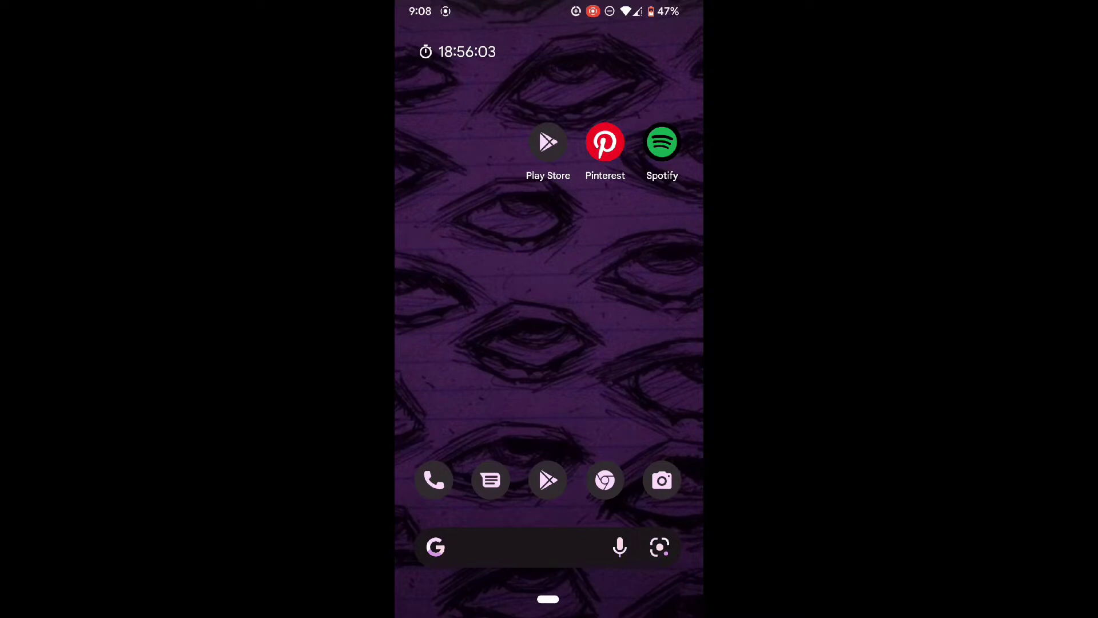
Launch Chrome from the home screen dock to reach the new tab page
{"action": "left_click", "coordinate": [605, 480]}
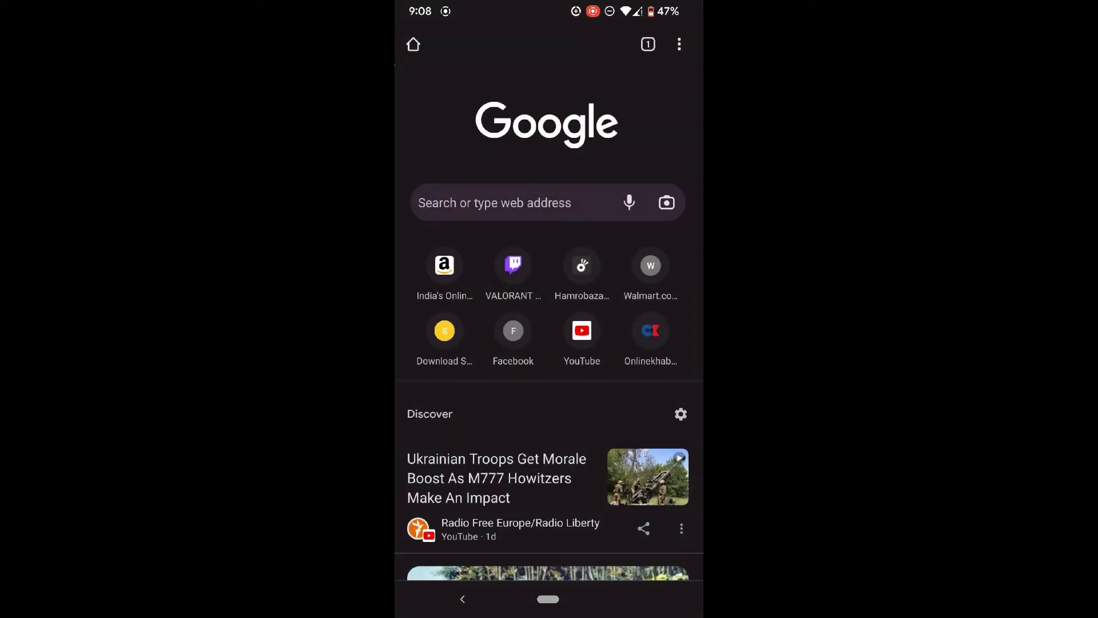
Search Google for 'resso apk', correcting a typo in the query
{"action": "left_click", "coordinate": [555, 206]}
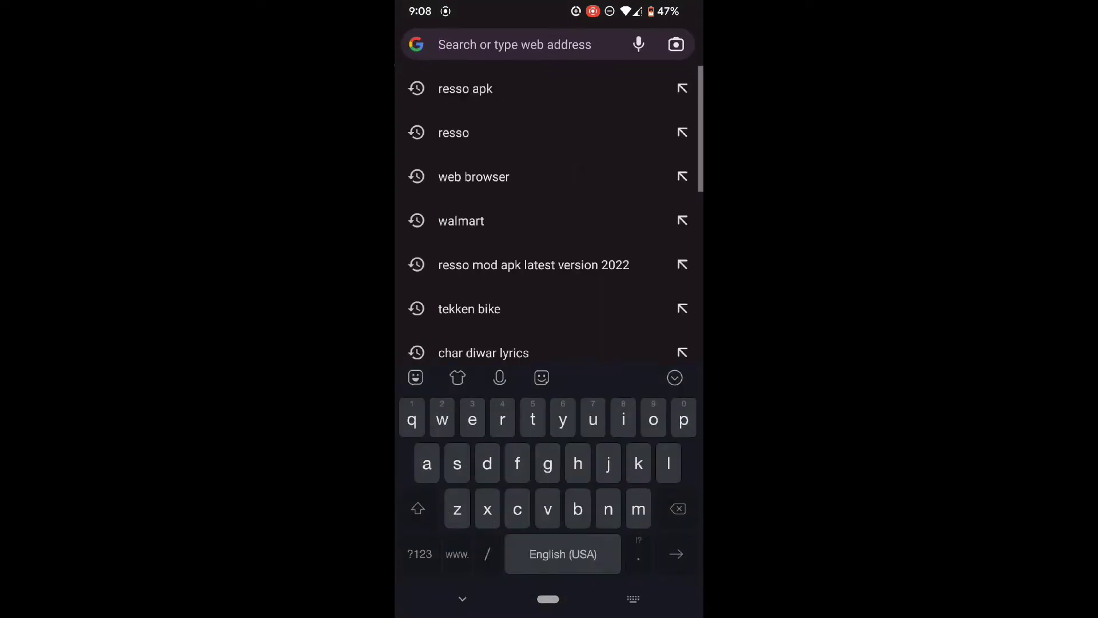
{"action": "type", "text": "resso"}
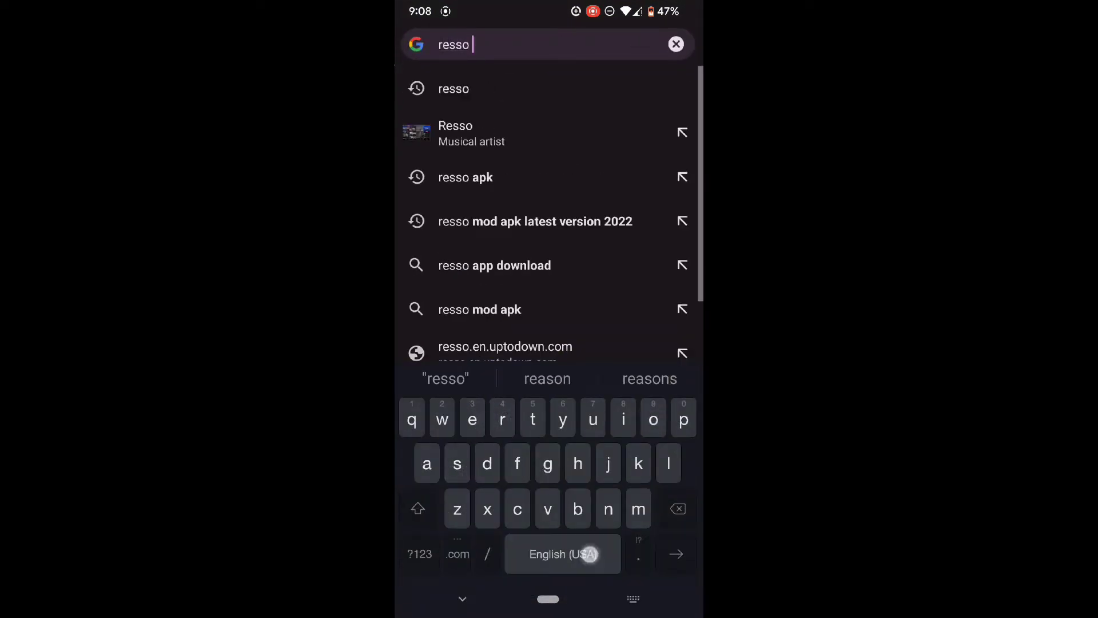
{"action": "type", "text": " aa"}
{"action": "key", "text": "BackSpace"}
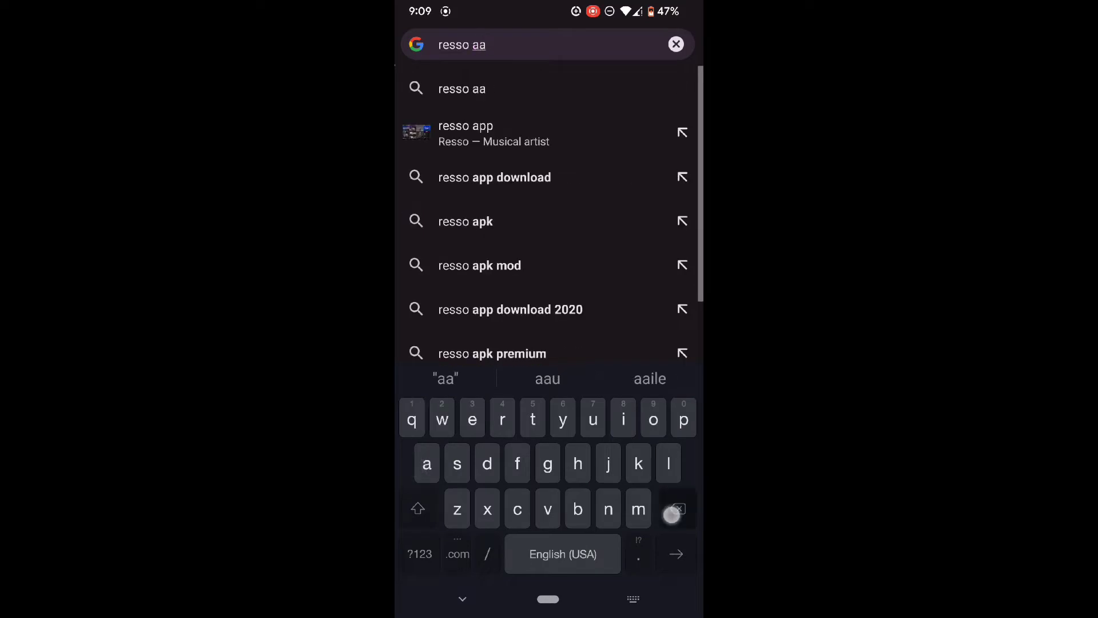
{"action": "type", "text": "pk"}
{"action": "key", "text": "Return"}
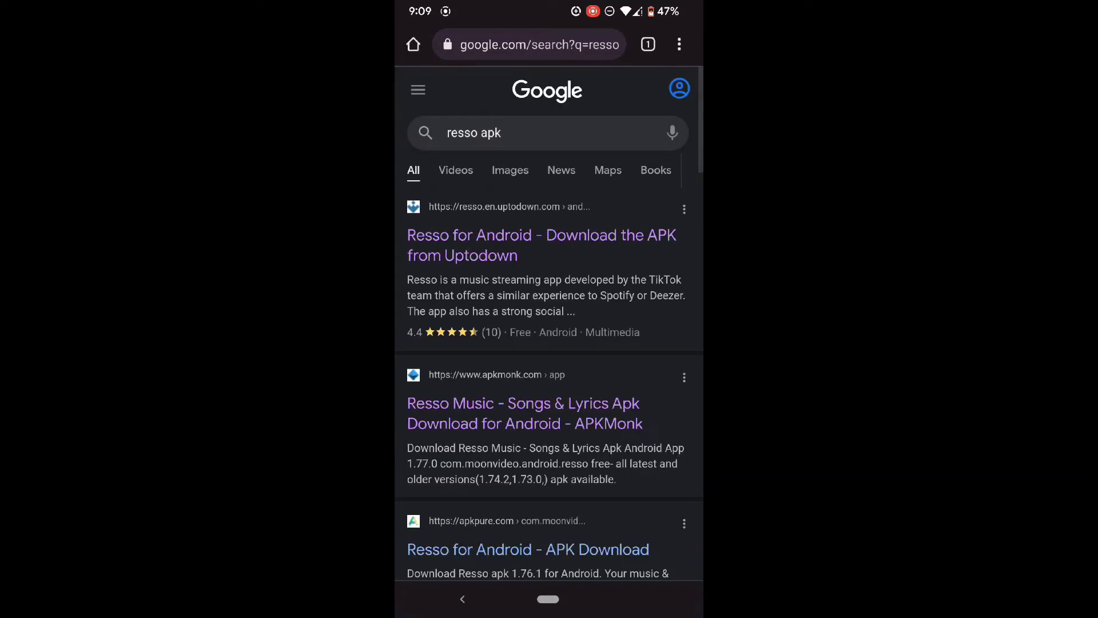
{"action": "scroll", "coordinate": [612, 527], "scroll_direction": "down", "scroll_amount": 2}
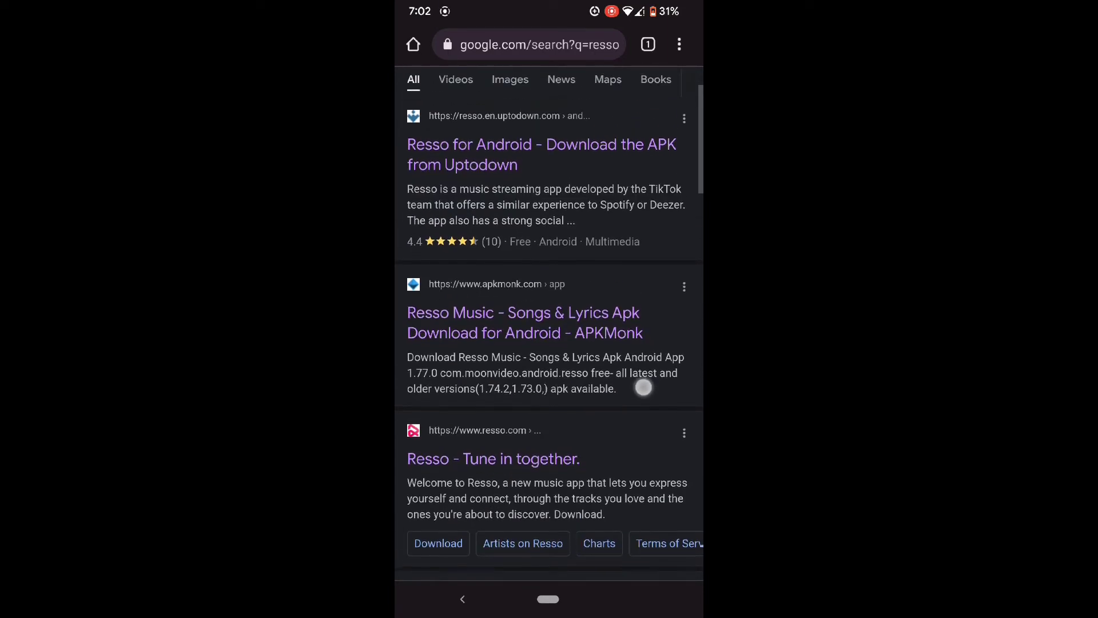
{"action": "scroll", "coordinate": [642, 394], "scroll_direction": "up", "scroll_amount": 2}
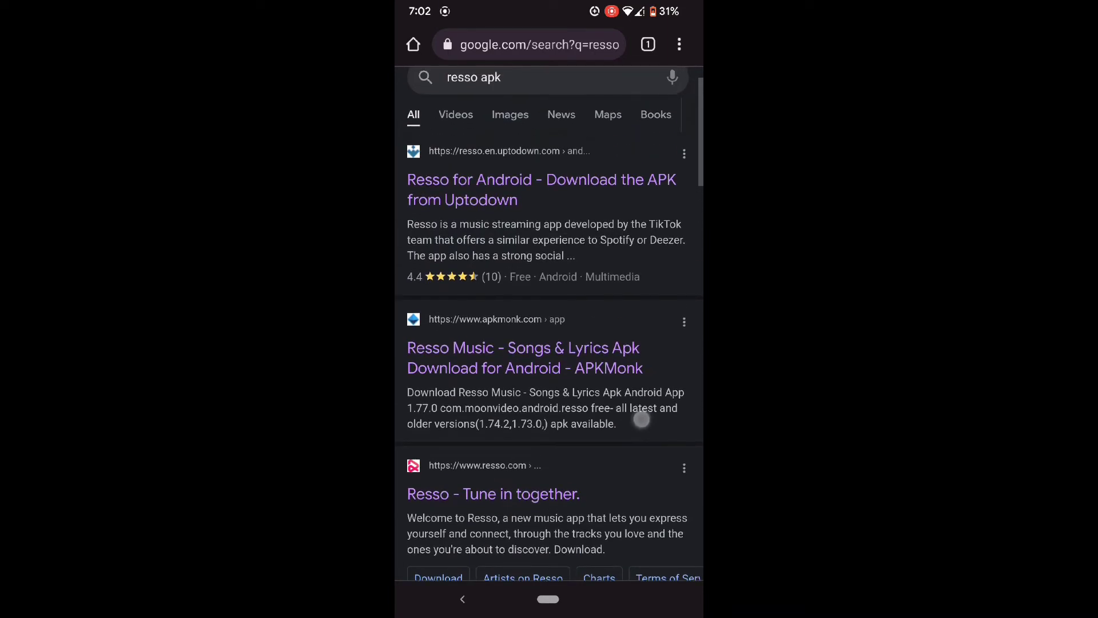
Download the Resso APK from APKMonk, accepting the harmful-file warning
{"action": "left_click", "coordinate": [573, 367]}
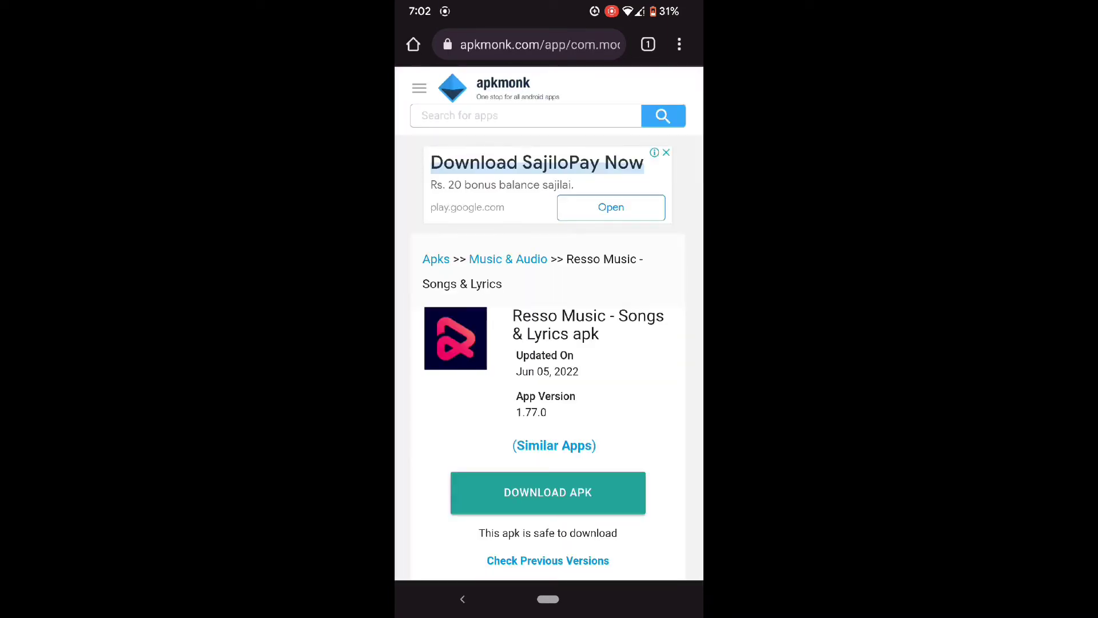
{"action": "scroll", "coordinate": [637, 310], "scroll_direction": "down", "scroll_amount": 3}
{"action": "scroll", "coordinate": [638, 309], "scroll_direction": "down", "scroll_amount": 1}
{"action": "left_click", "coordinate": [547, 288]}
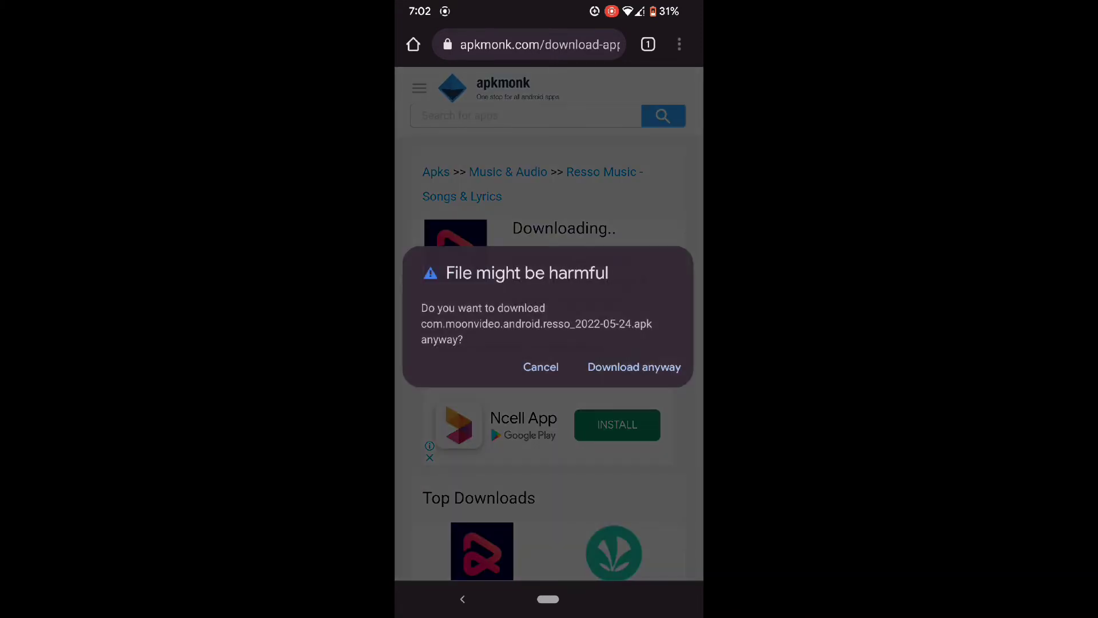
{"action": "left_click", "coordinate": [633, 366]}
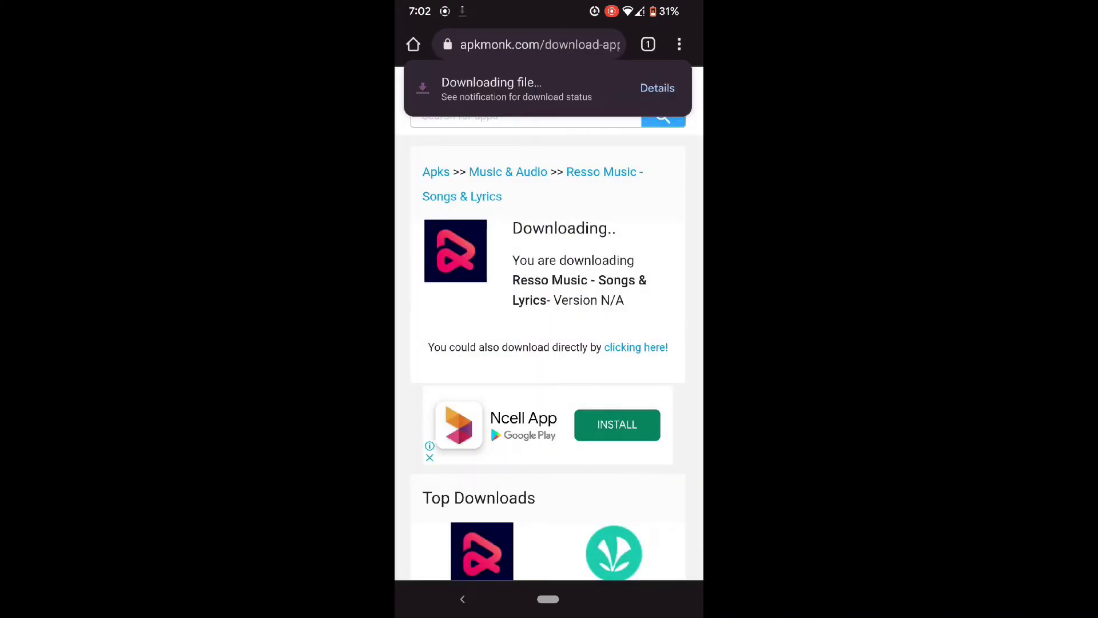
Check the Resso download in notifications, then open the finished APK
{"action": "left_click_drag", "start_coordinate": [550, 9], "coordinate": [550, 343]}
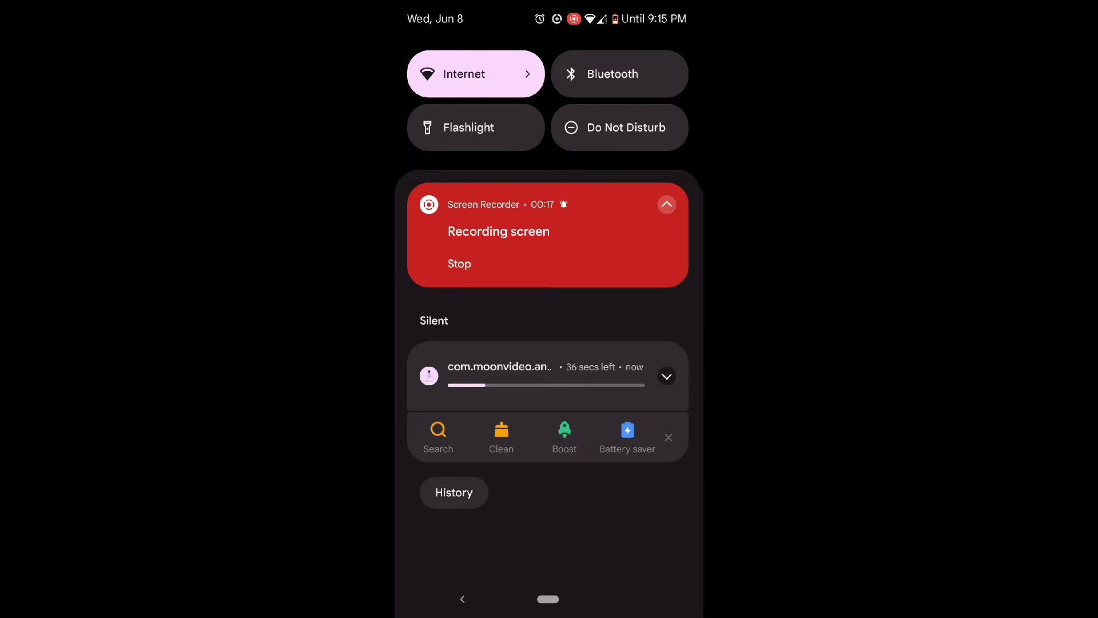
{"action": "left_click_drag", "start_coordinate": [630, 447], "coordinate": [629, 129]}
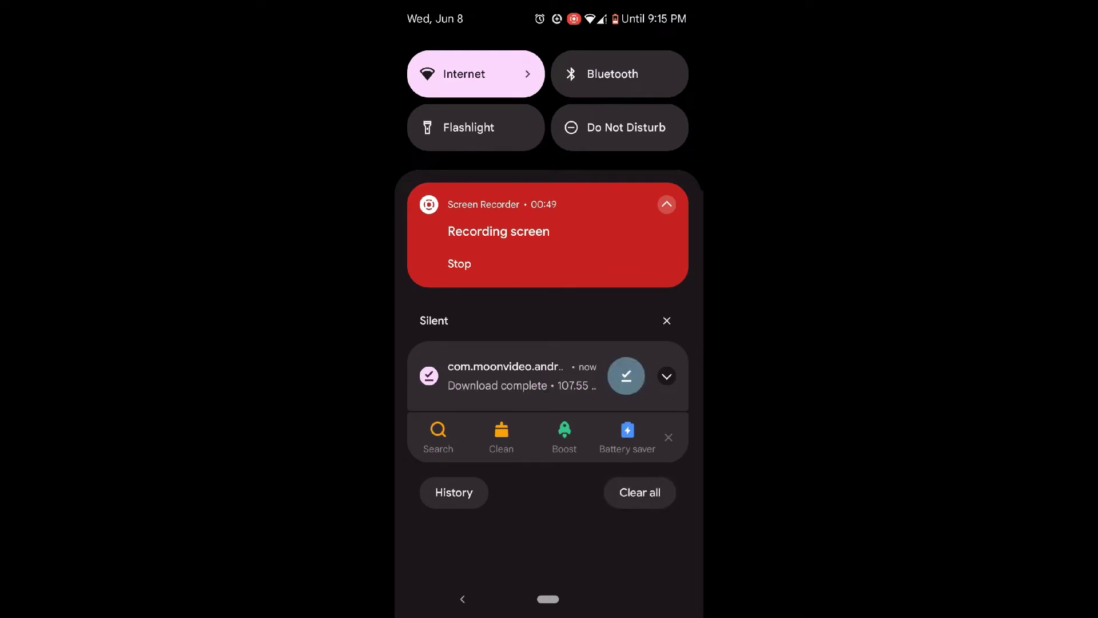
{"action": "left_click", "coordinate": [627, 376]}
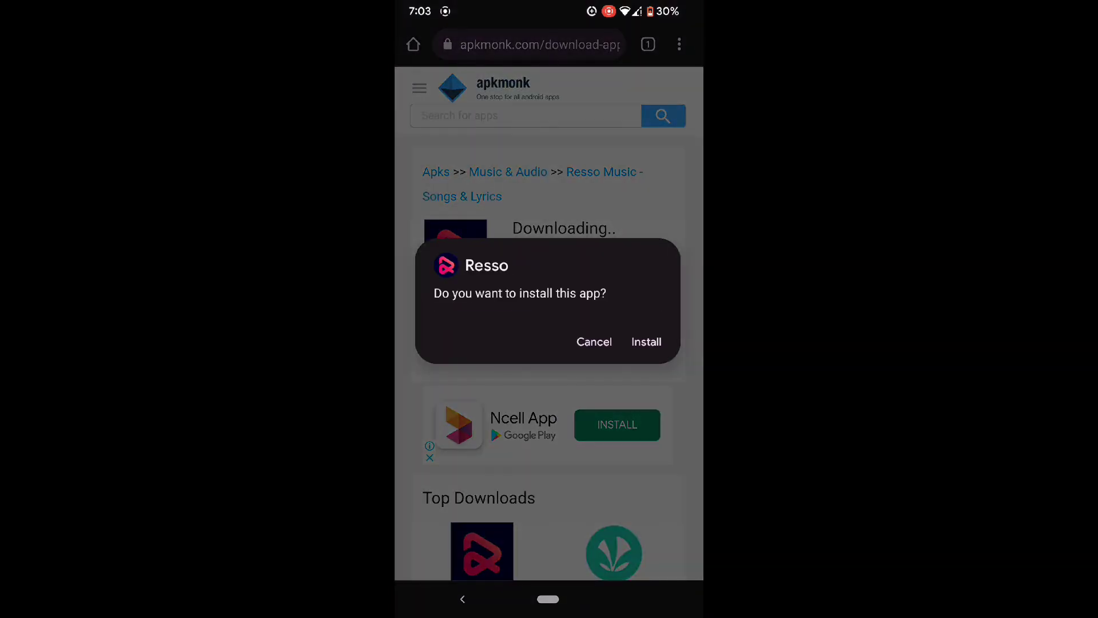
Install Resso and dismiss the 'App installed' confirmation with Done
{"action": "left_click", "coordinate": [646, 342]}
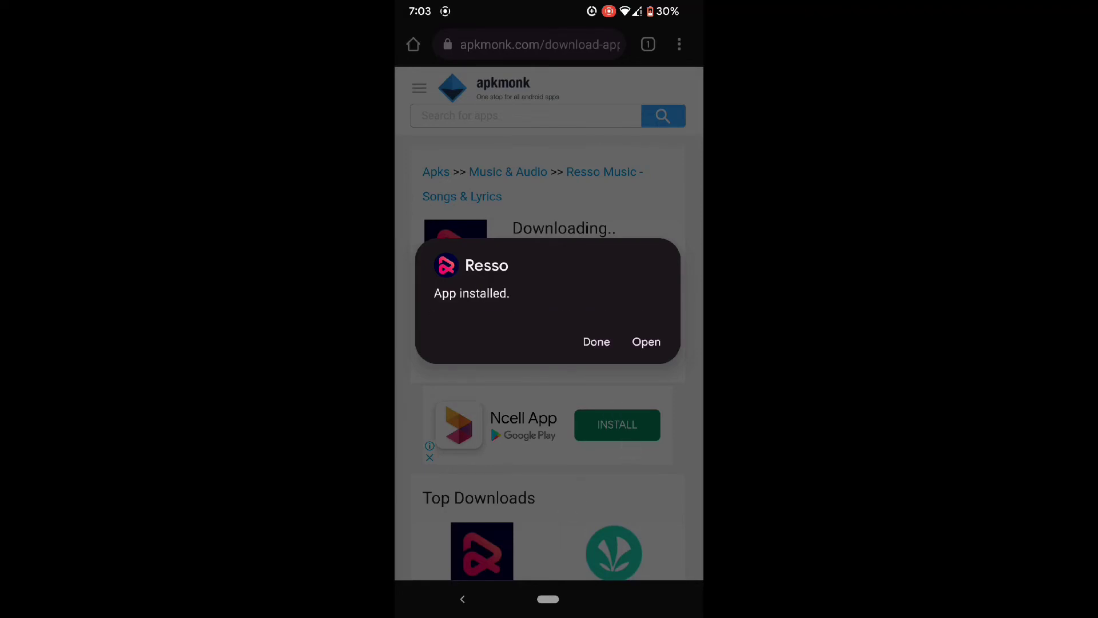
{"action": "left_click", "coordinate": [596, 342]}
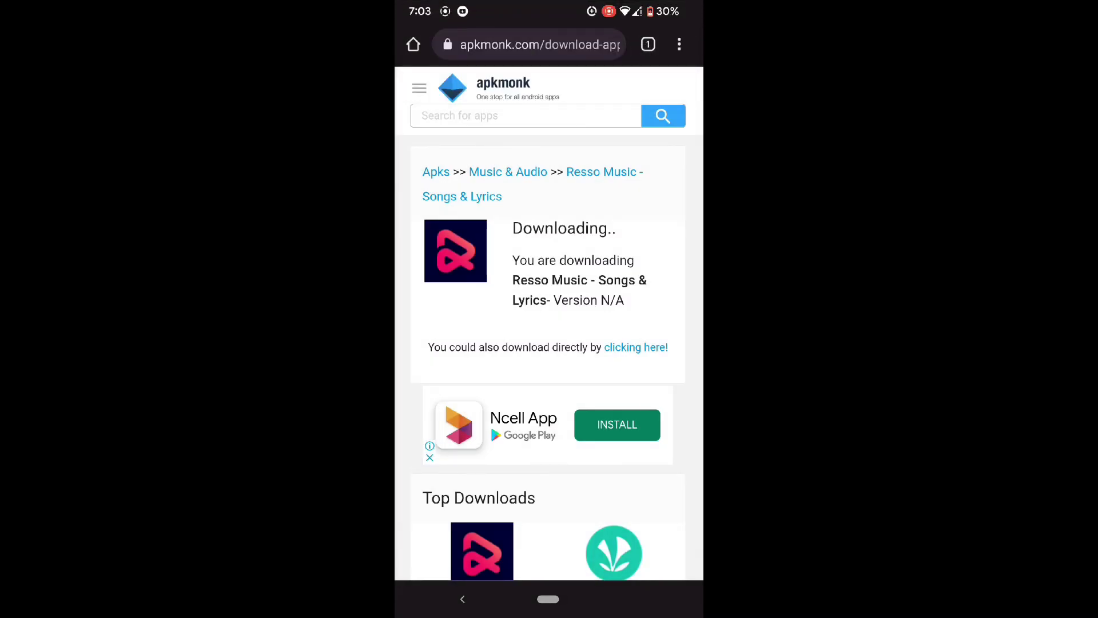
Go to the home page holding the Resso icon and launch Resso
{"action": "left_click_drag", "start_coordinate": [548, 599], "coordinate": [548, 343]}
{"action": "left_click_drag", "start_coordinate": [652, 301], "coordinate": [429, 300]}
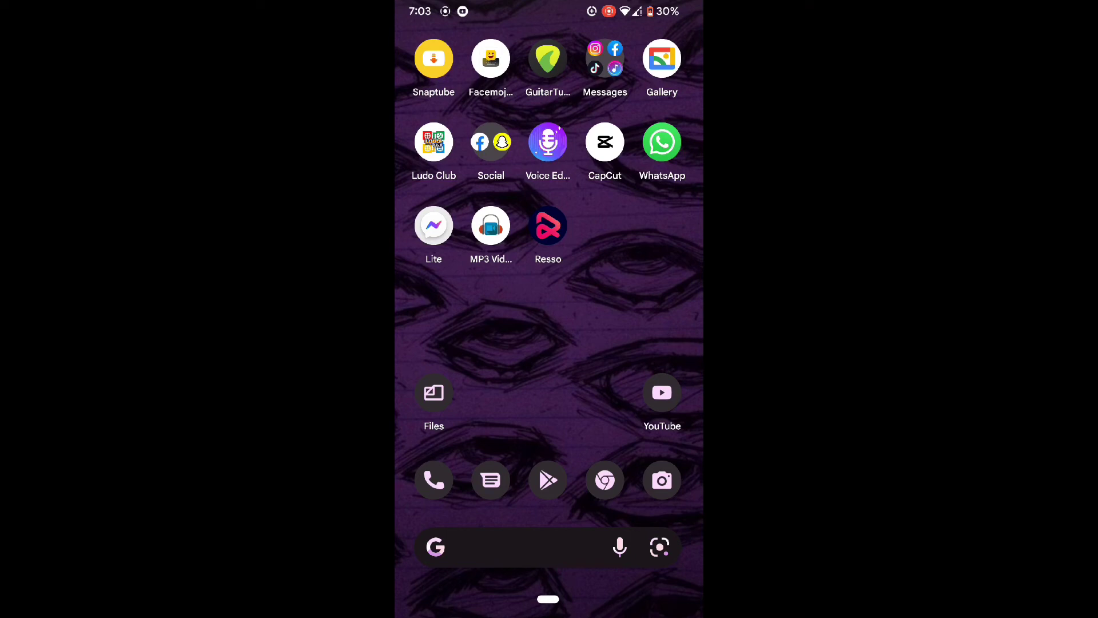
{"action": "left_click", "coordinate": [547, 227]}
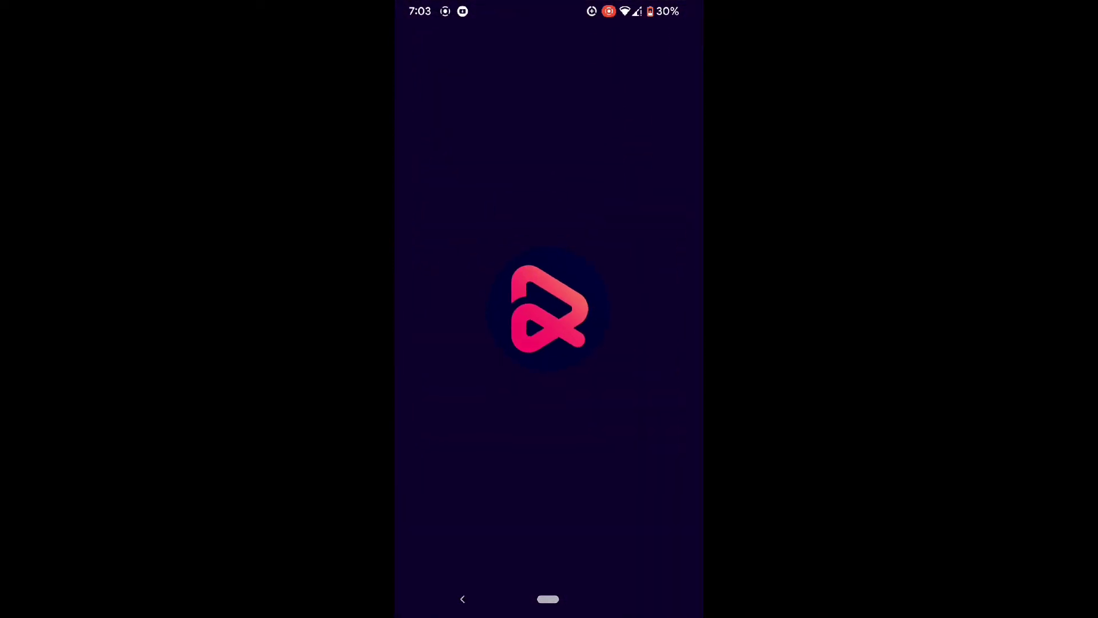